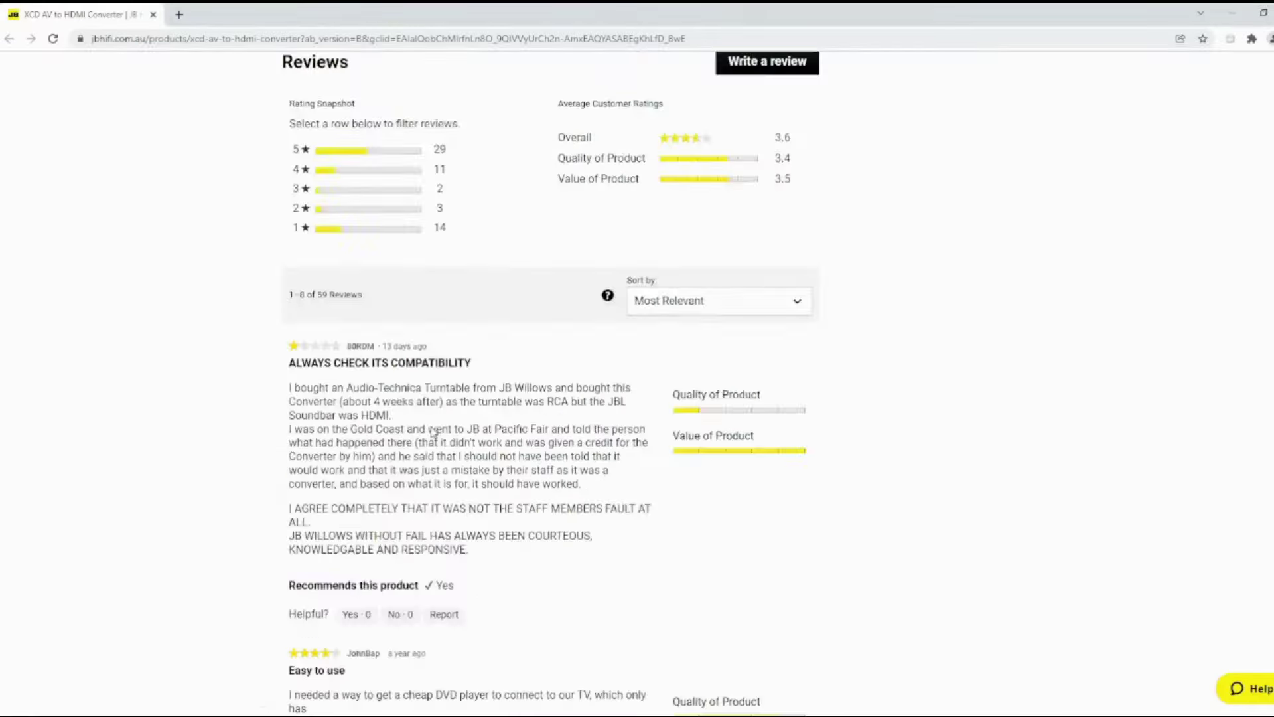
# Search Google for 'obs studio' and open the official obsproject.com home page.
pyautogui.scroll(-15, 372, 454)
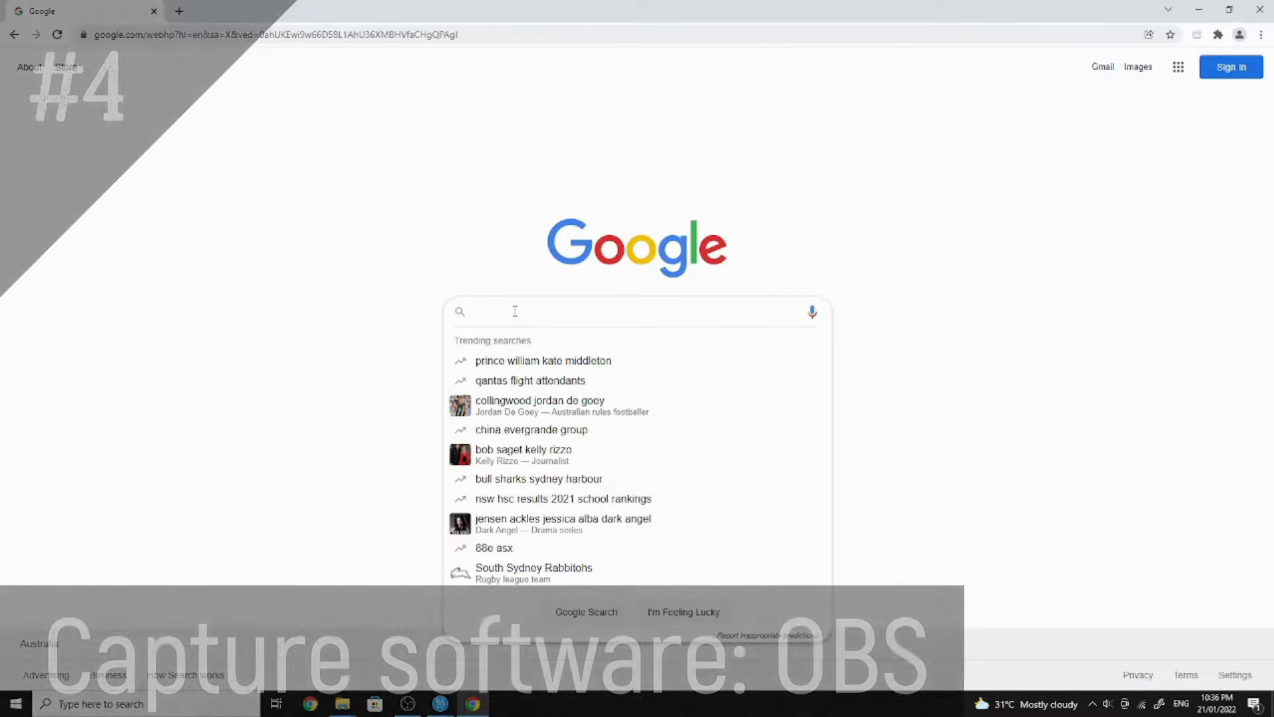
pyautogui.write('ob')
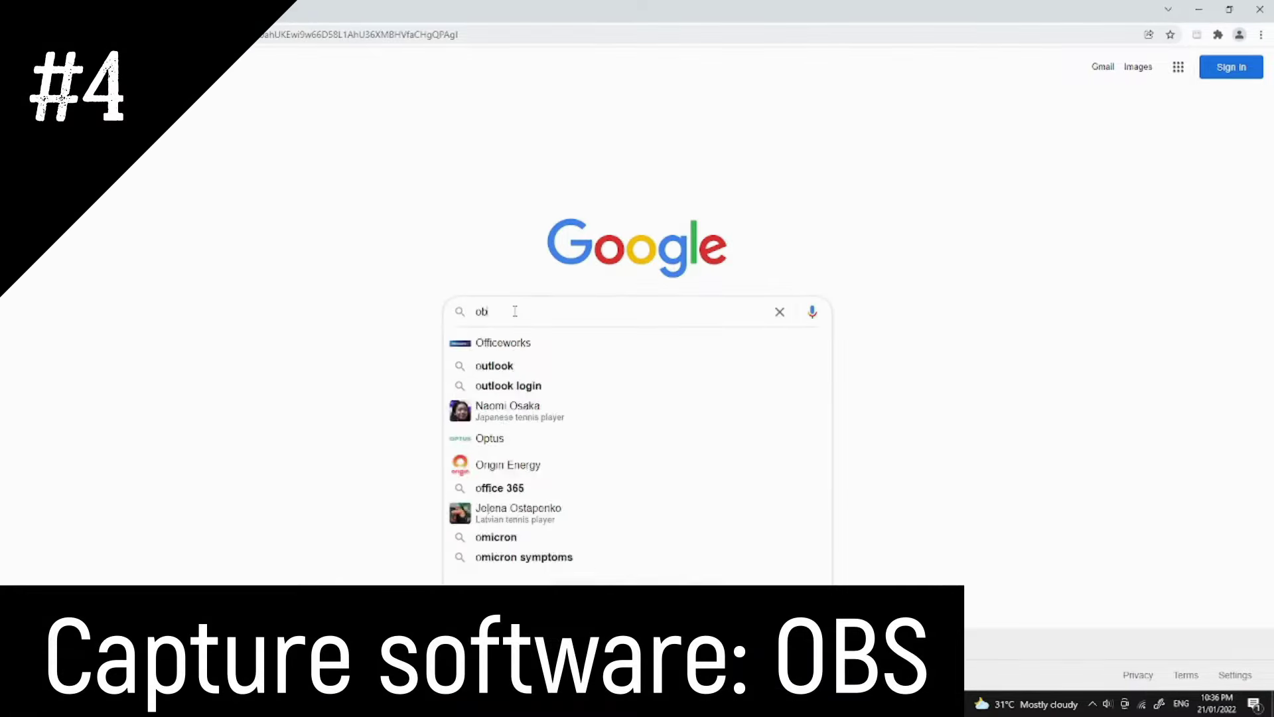
pyautogui.write('s studio')
pyautogui.press('Return')
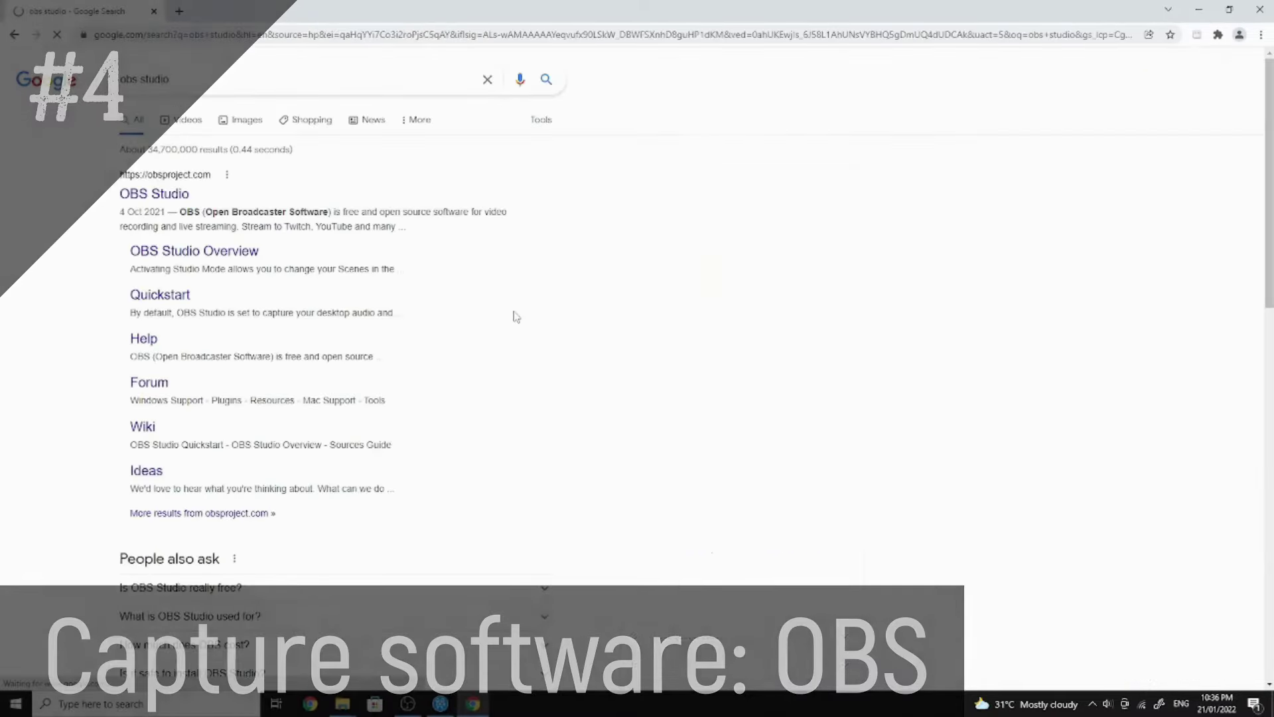
pyautogui.click(167, 195)
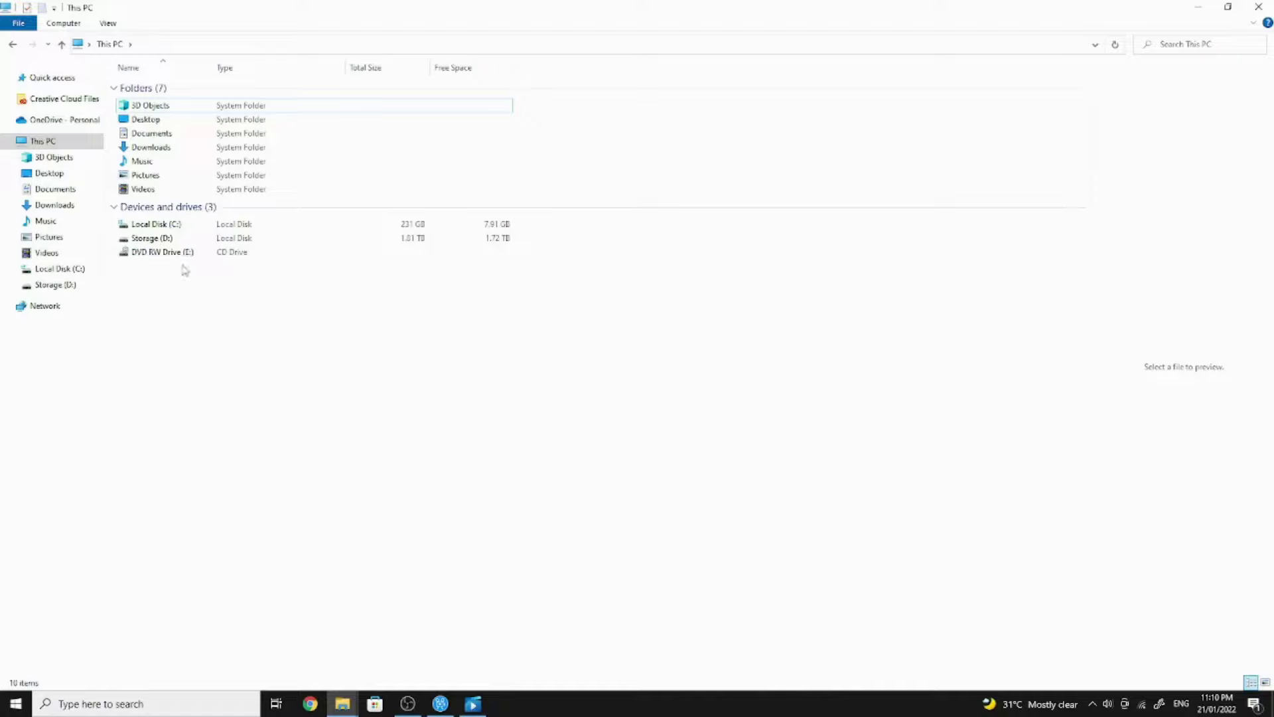
# View the Storage (D:) drive's properties to check its free space.
pyautogui.rightClick(169, 241)
pyautogui.click(113, 454)
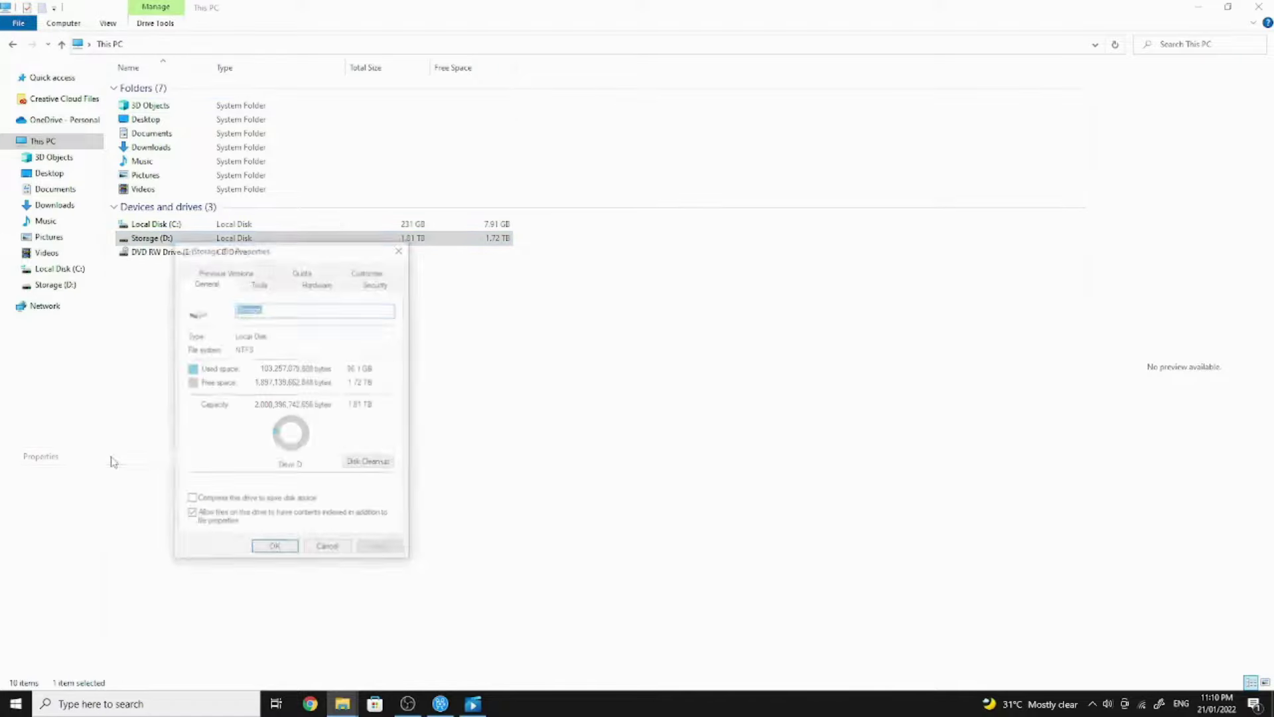
pyautogui.moveTo(311, 252); pyautogui.dragTo(370, 268)
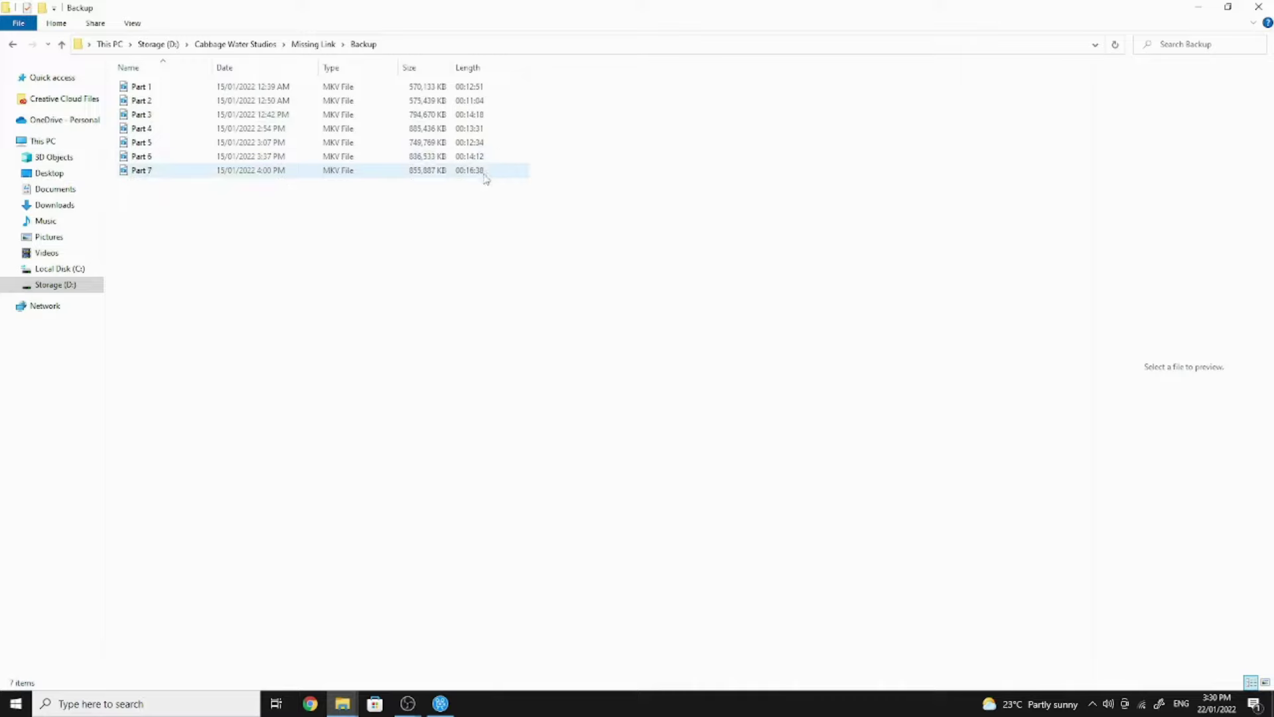
# Check the Backup folder's size in its Properties window, then close it.
pyautogui.rightClick(382, 174)
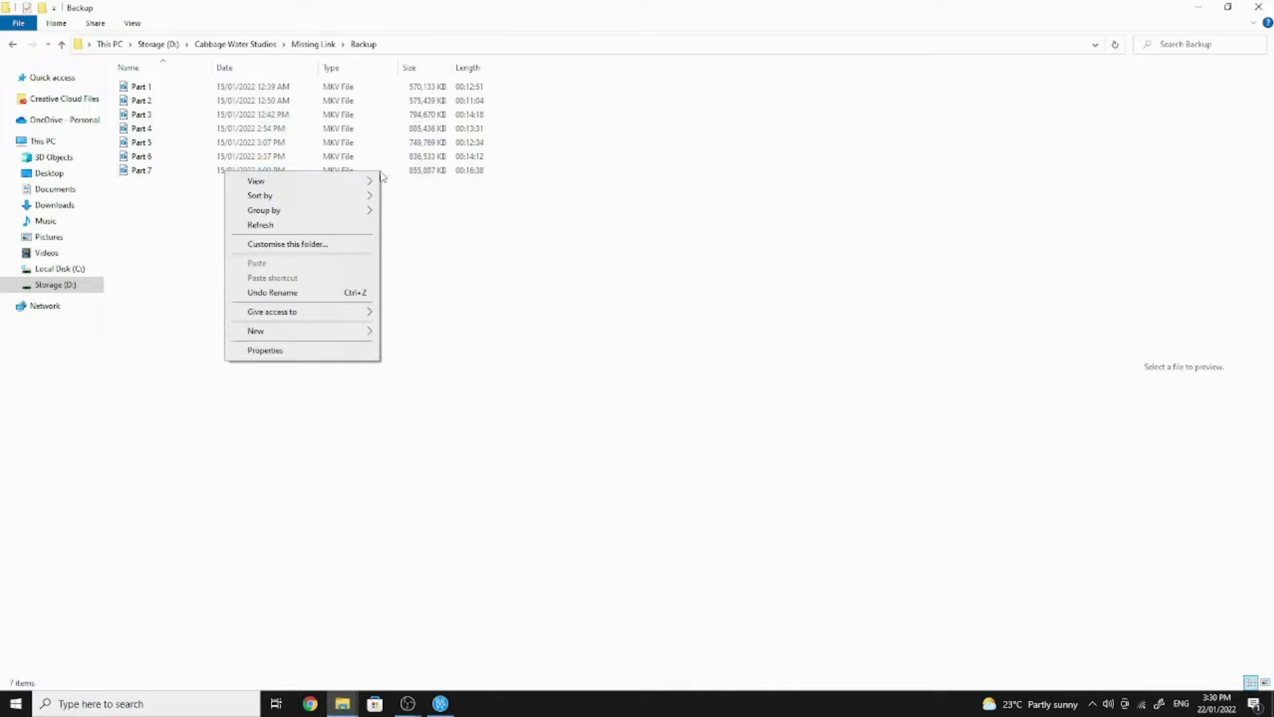
pyautogui.click(266, 357)
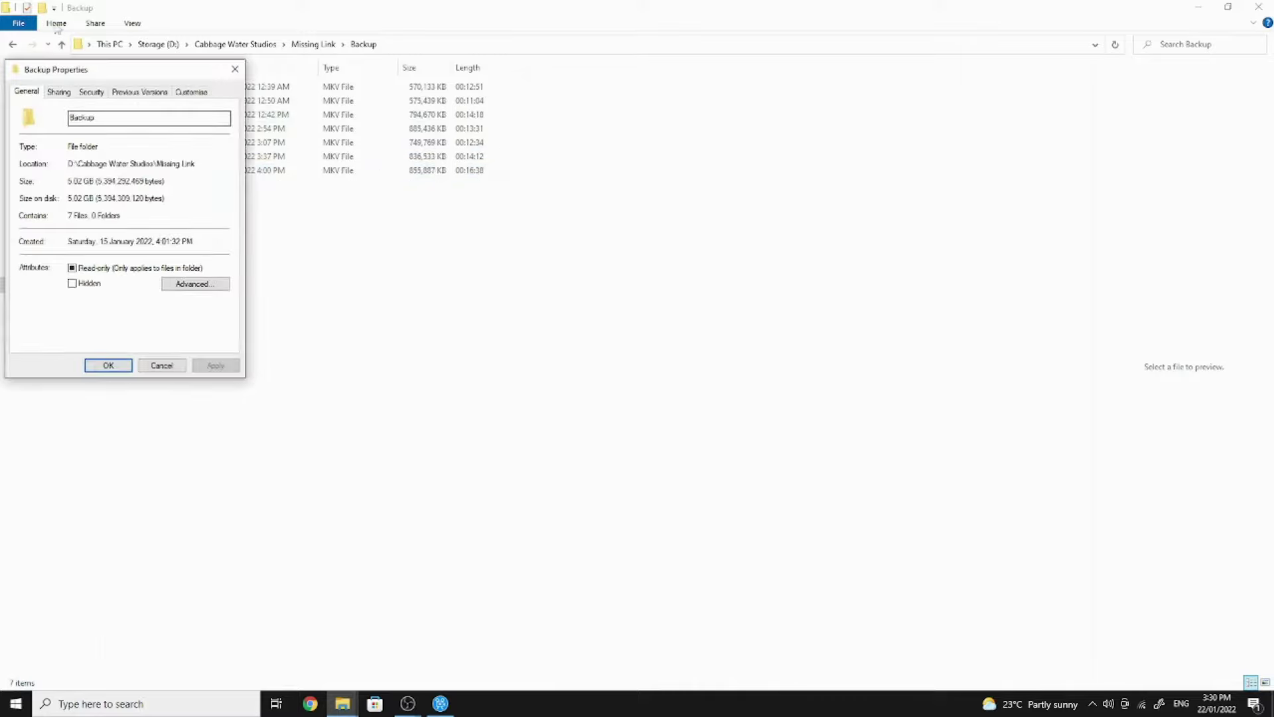
pyautogui.moveTo(118, 79); pyautogui.dragTo(611, 81)
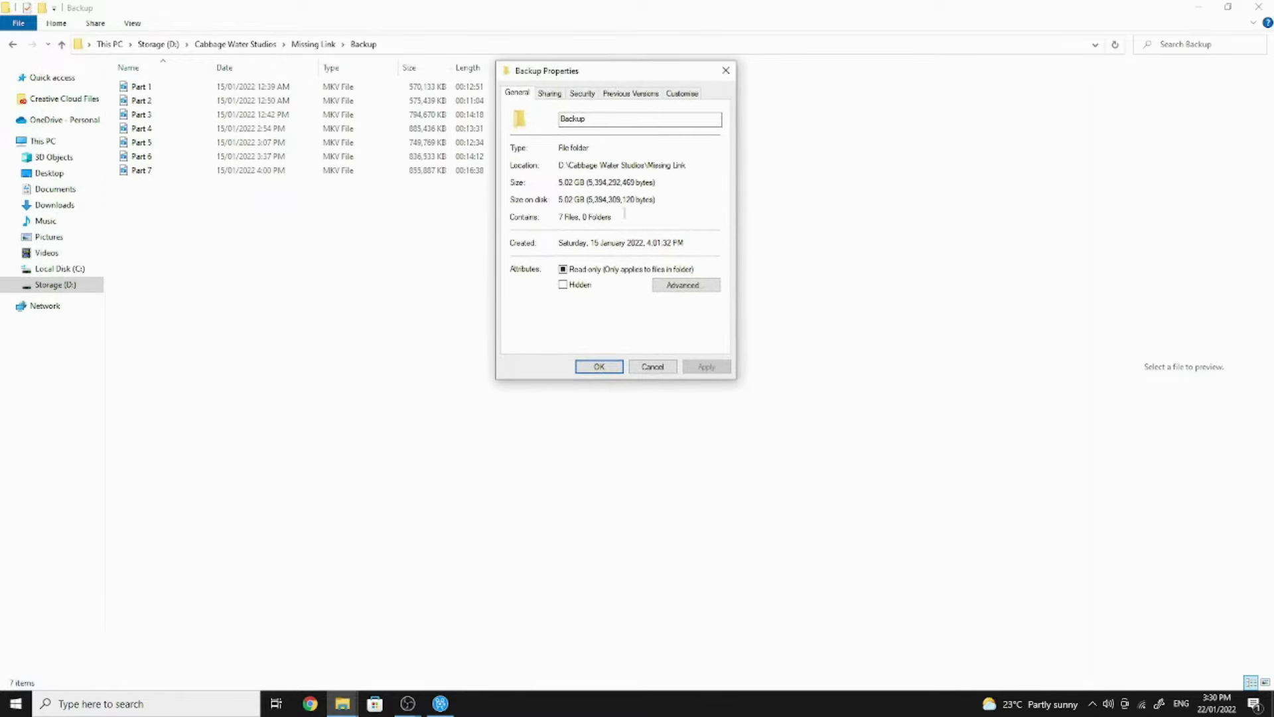
pyautogui.click(599, 367)
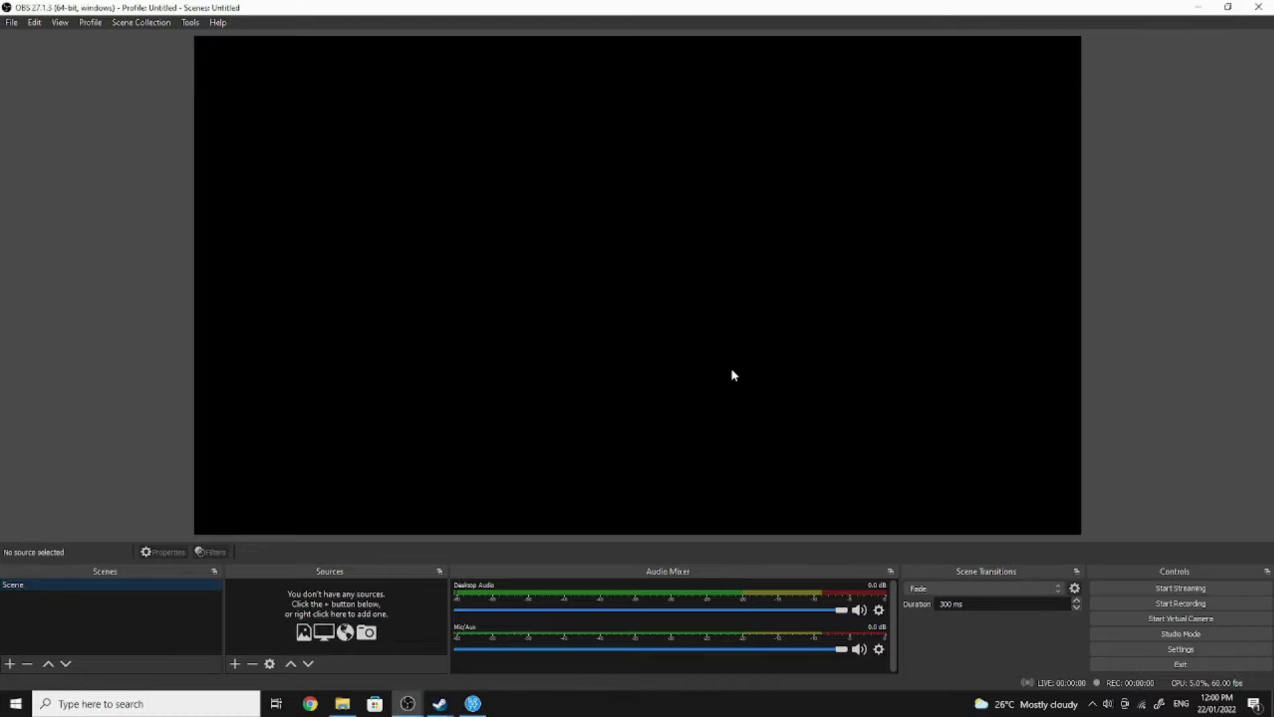
pyautogui.rightClick(568, 600)
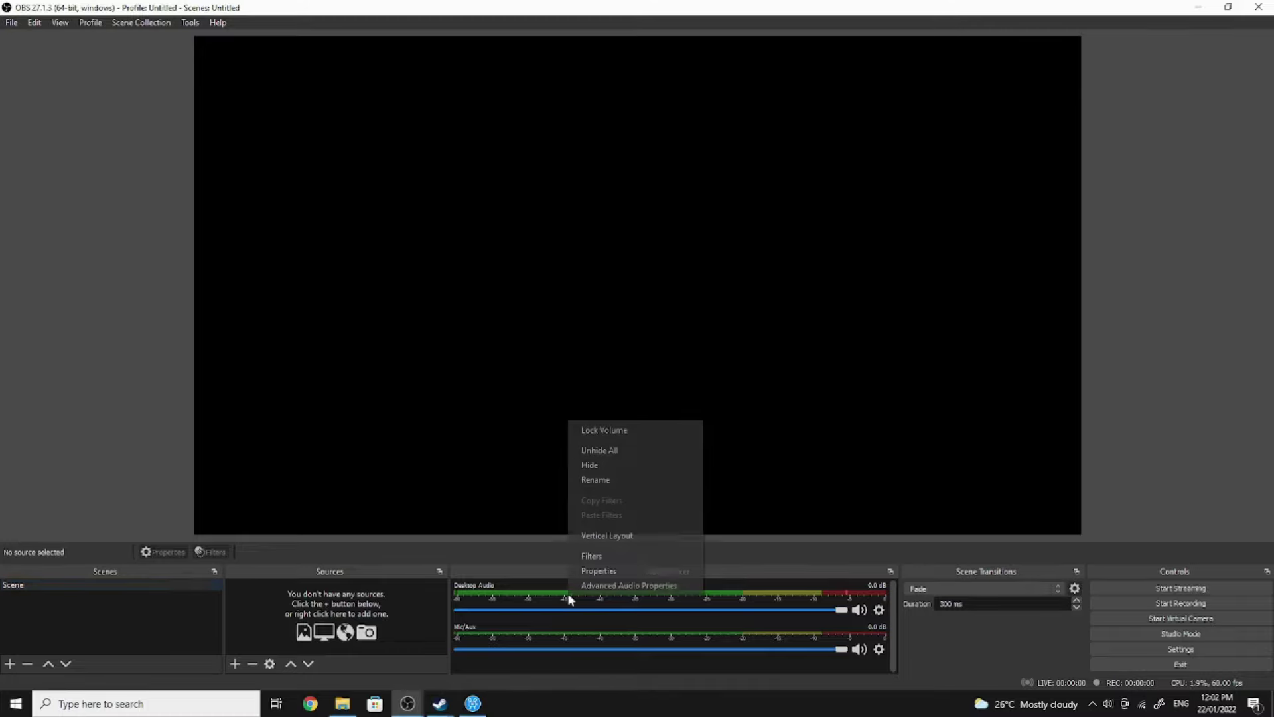
pyautogui.click(592, 584)
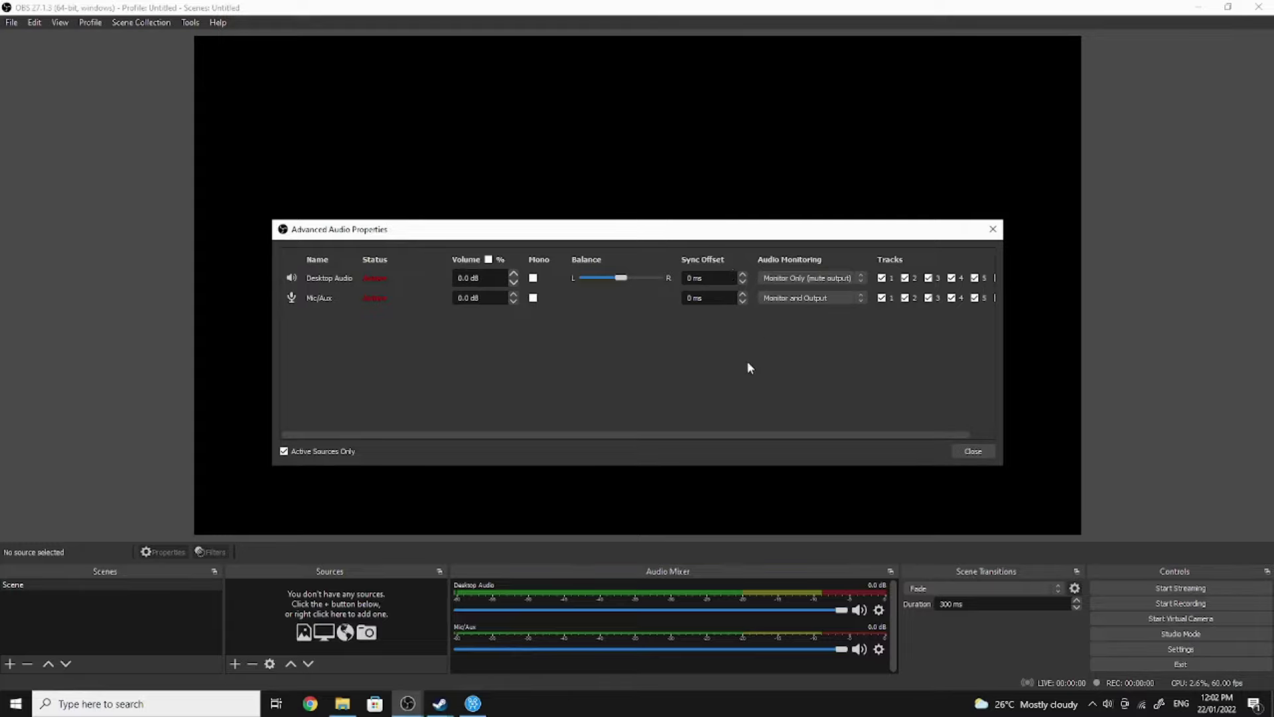
pyautogui.click(974, 452)
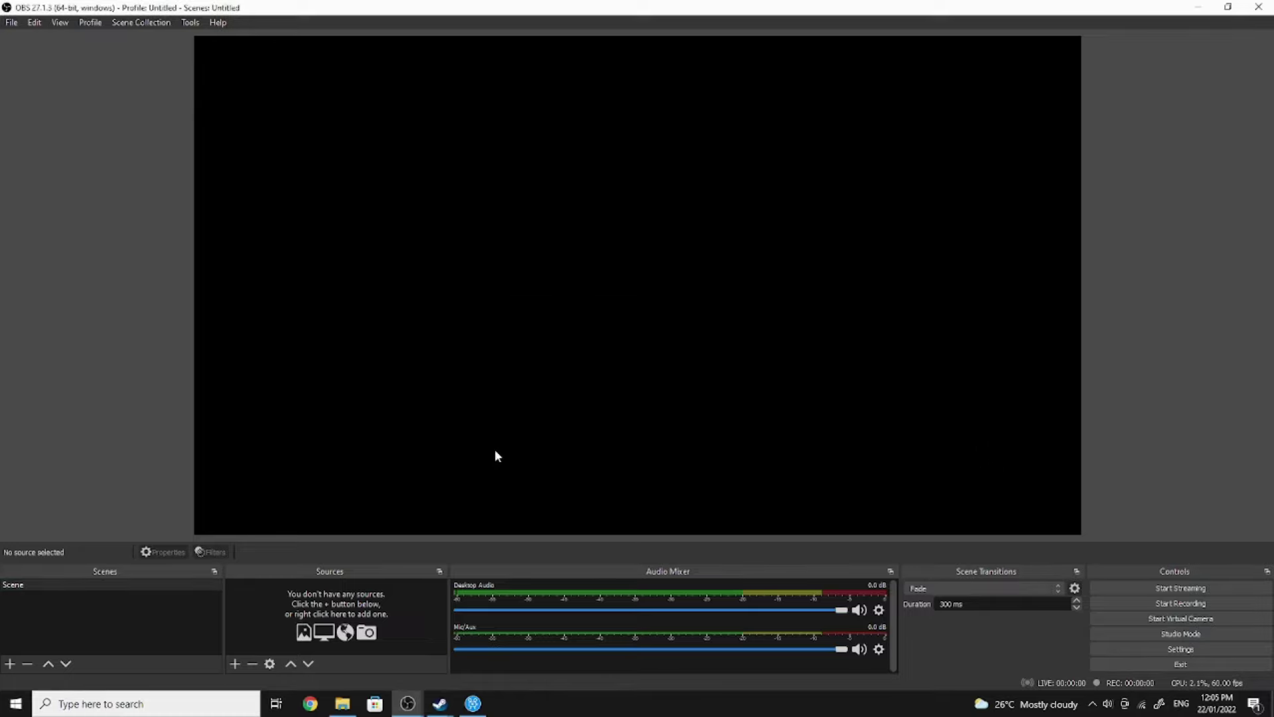
# Add a new Video Capture Device source to the scene.
pyautogui.rightClick(369, 610)
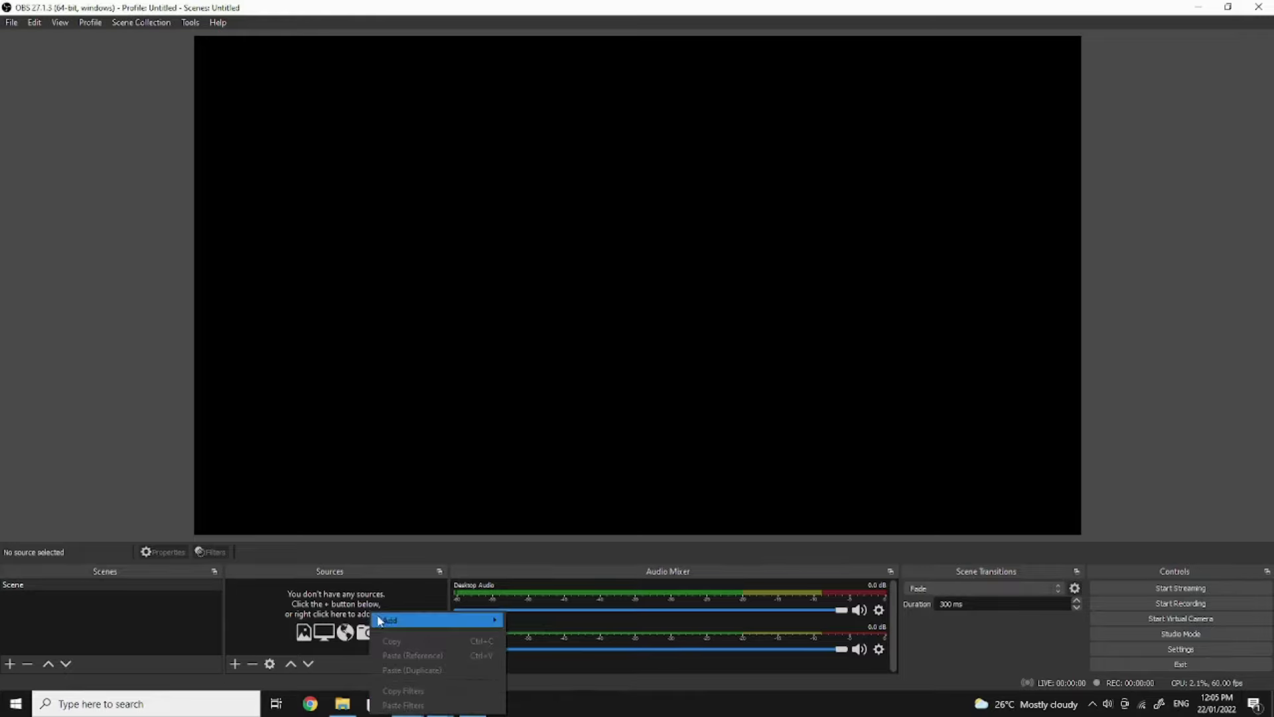
pyautogui.moveTo(396, 623)
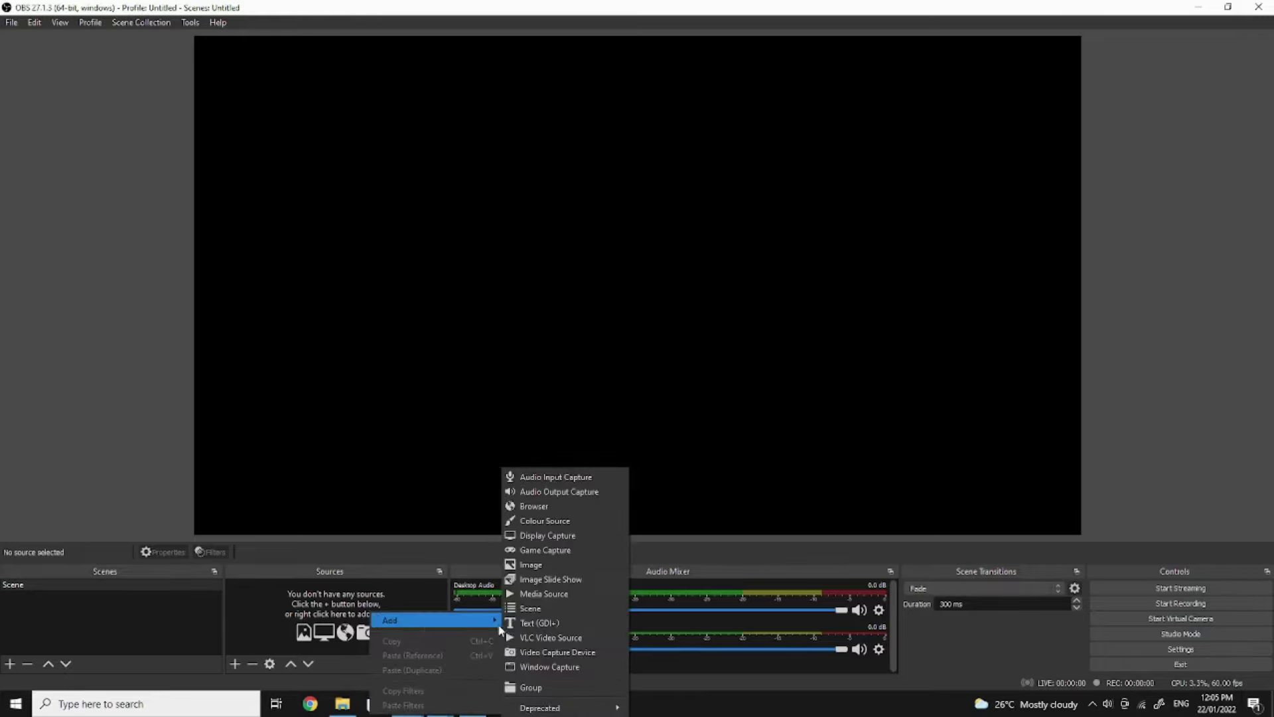
pyautogui.click(560, 654)
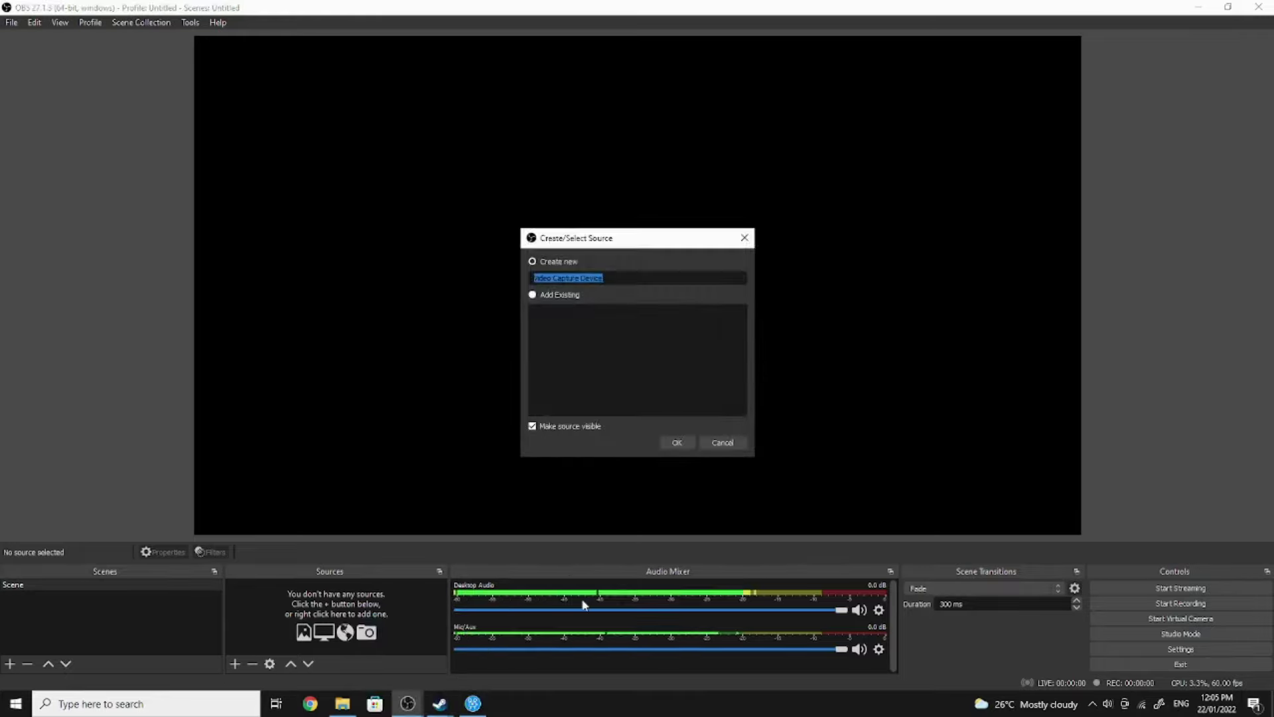
pyautogui.click(677, 443)
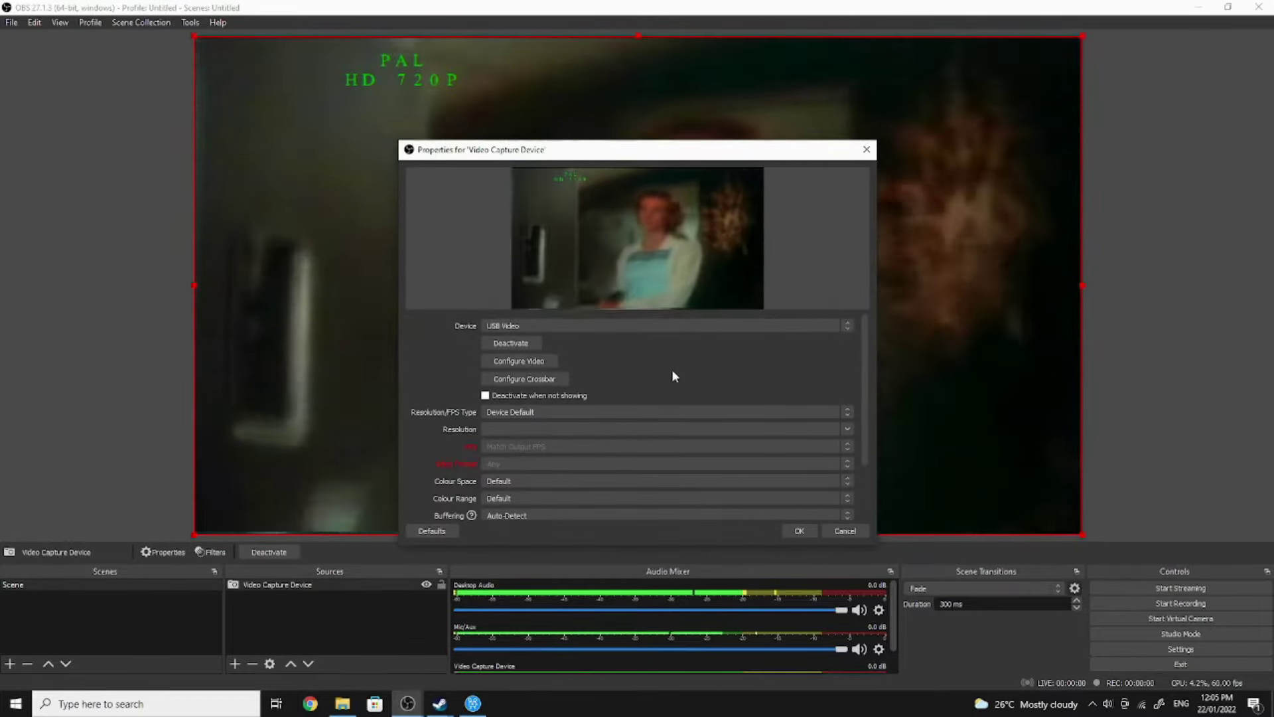
# Set the capture to a custom 800x600 resolution, then enlarge it to canvas height and centre it.
pyautogui.click(561, 412)
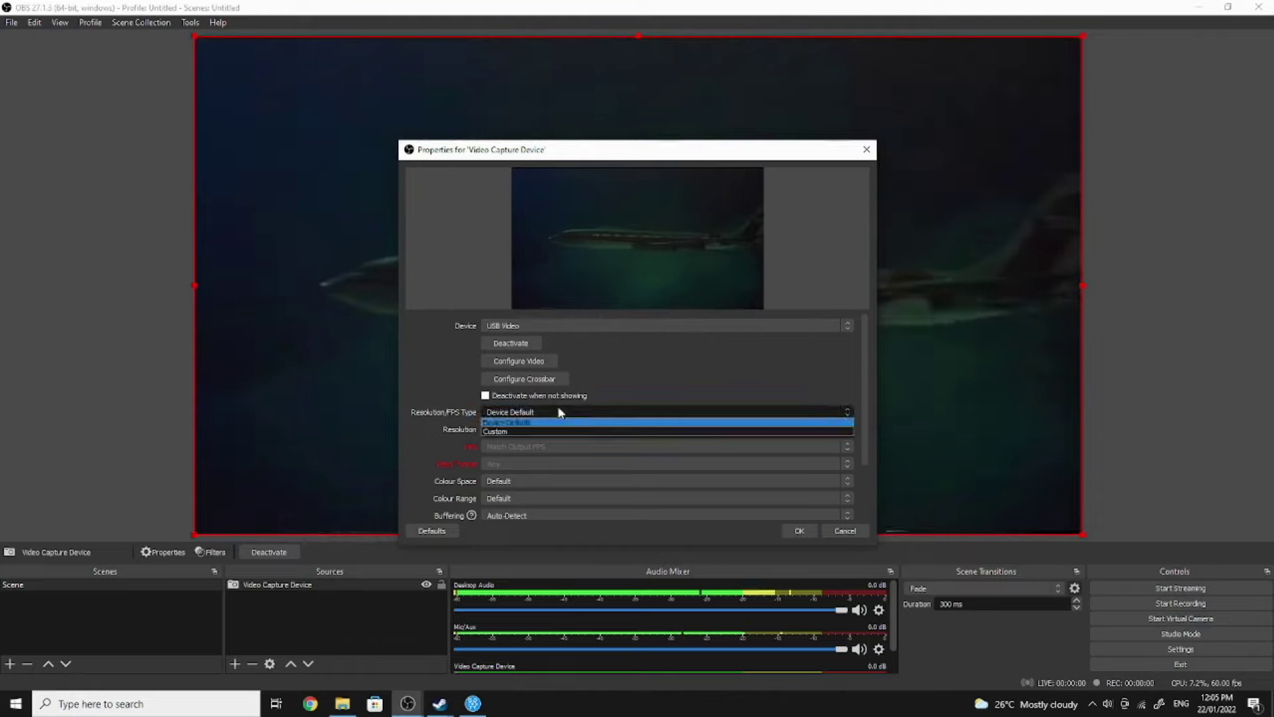
pyautogui.click(536, 433)
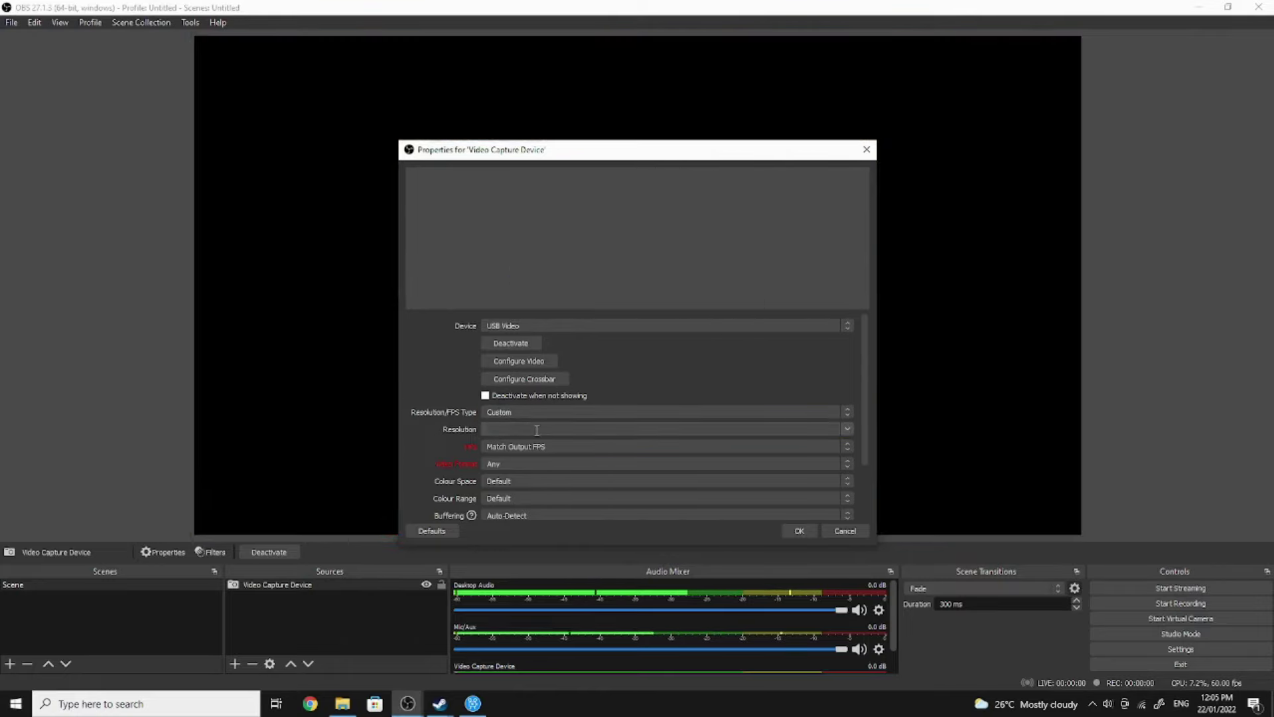
pyautogui.click(848, 430)
pyautogui.click(538, 501)
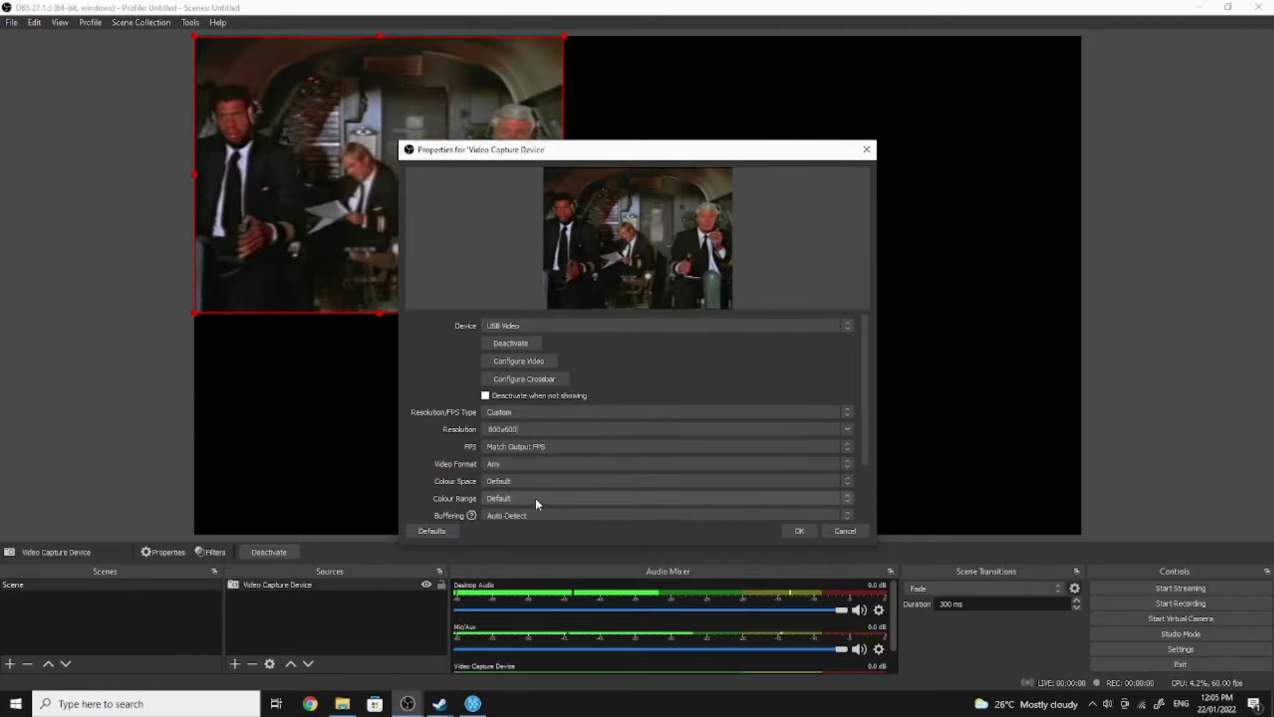
pyautogui.click(800, 531)
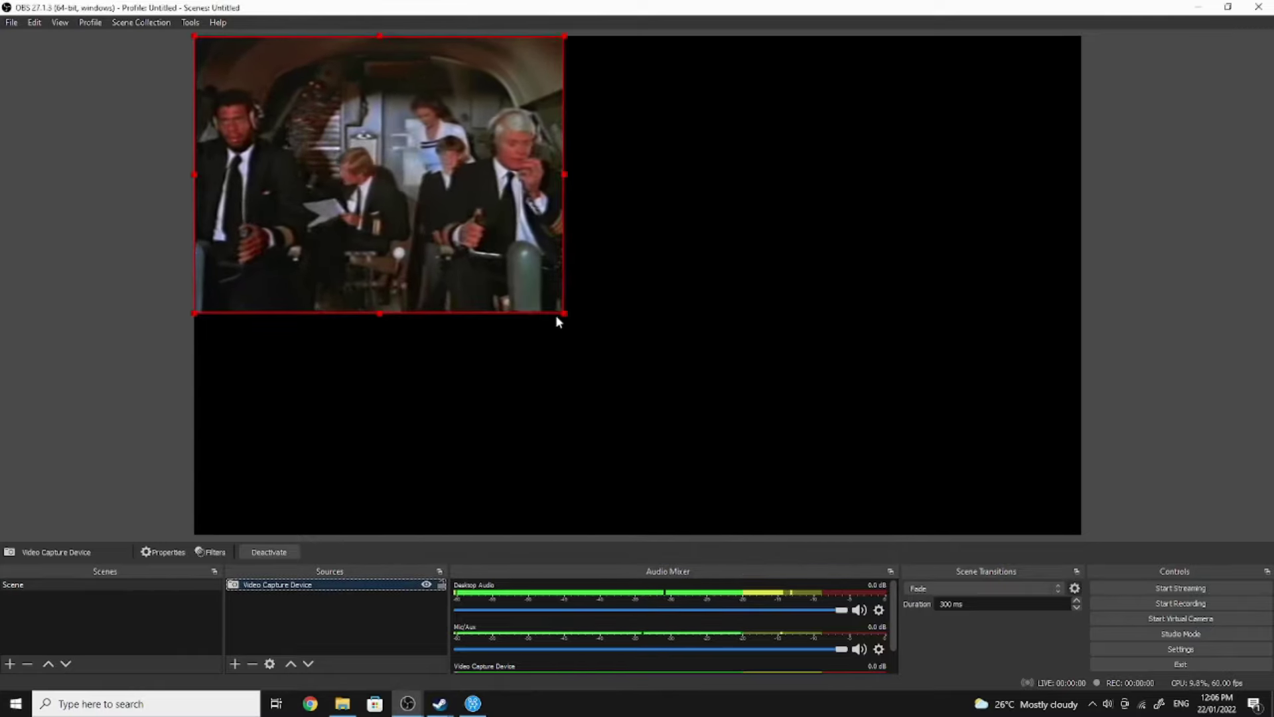
pyautogui.moveTo(563, 314); pyautogui.dragTo(858, 505)
pyautogui.moveTo(562, 407); pyautogui.dragTo(675, 408)
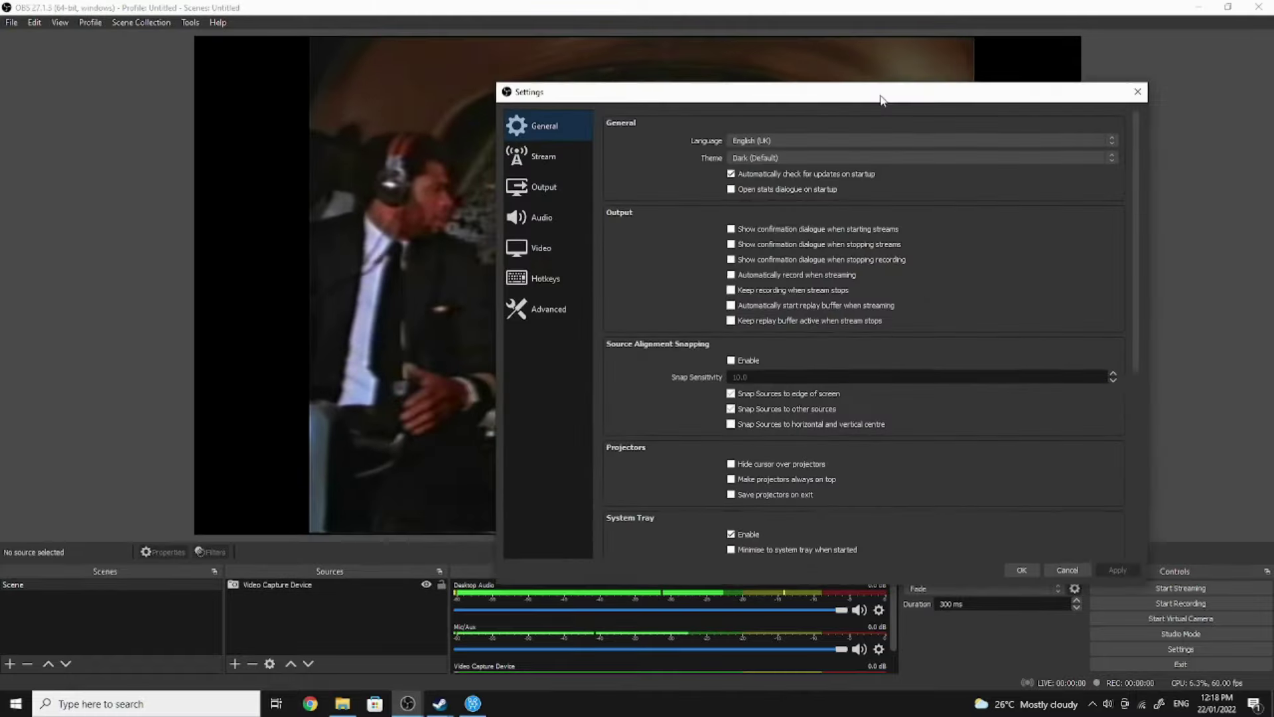
pyautogui.moveTo(881, 100); pyautogui.dragTo(743, 46)
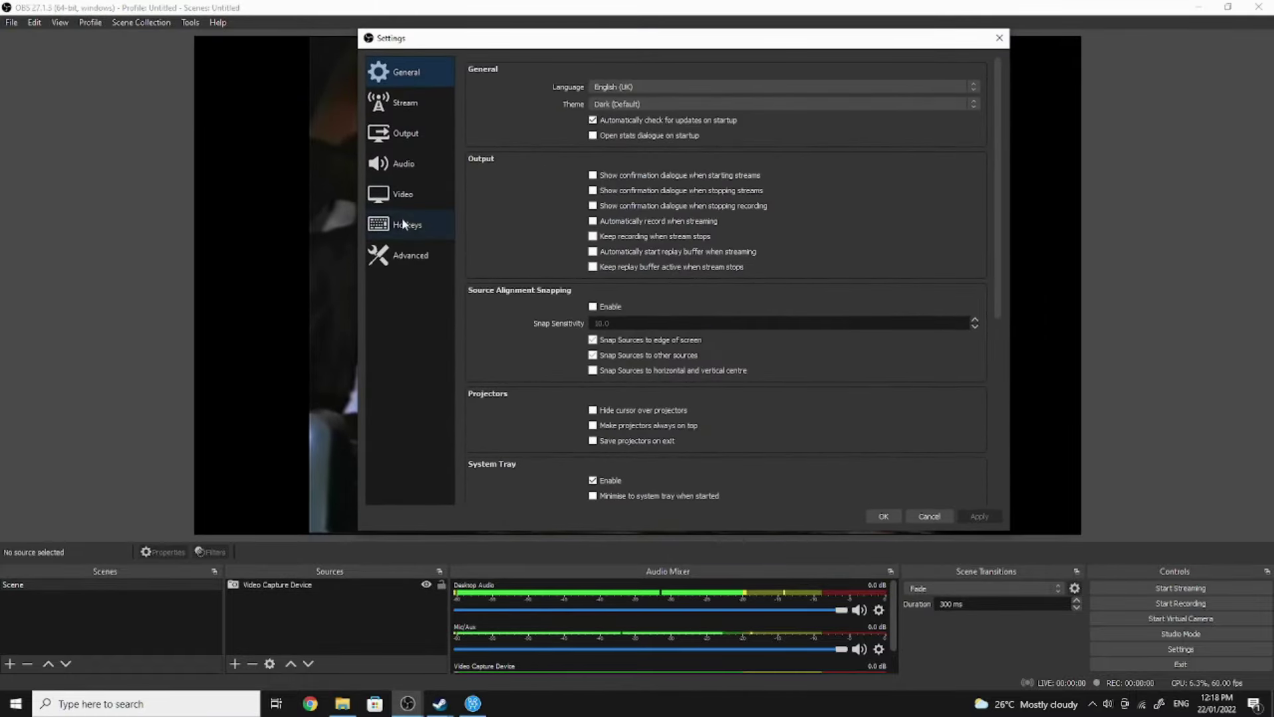
pyautogui.click(397, 191)
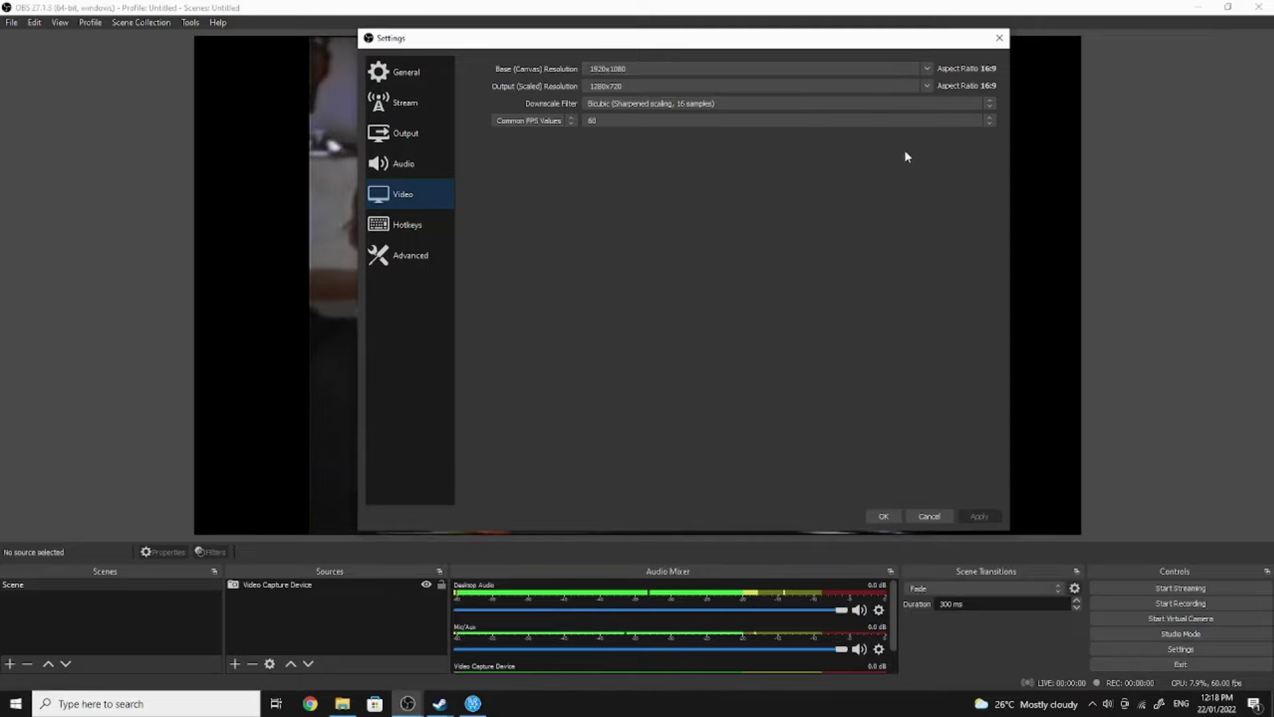
pyautogui.click(885, 518)
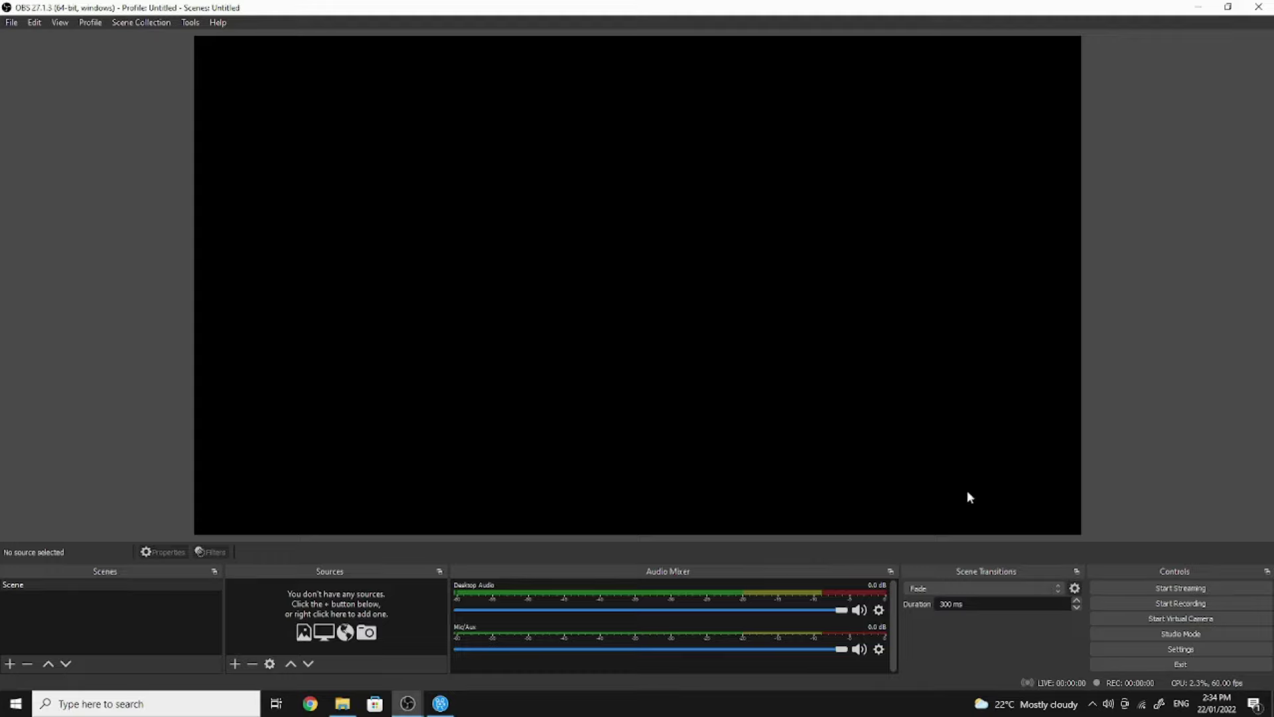
# Set the Output recording path to D:\Video Outputs and save the settings.
pyautogui.click(1196, 649)
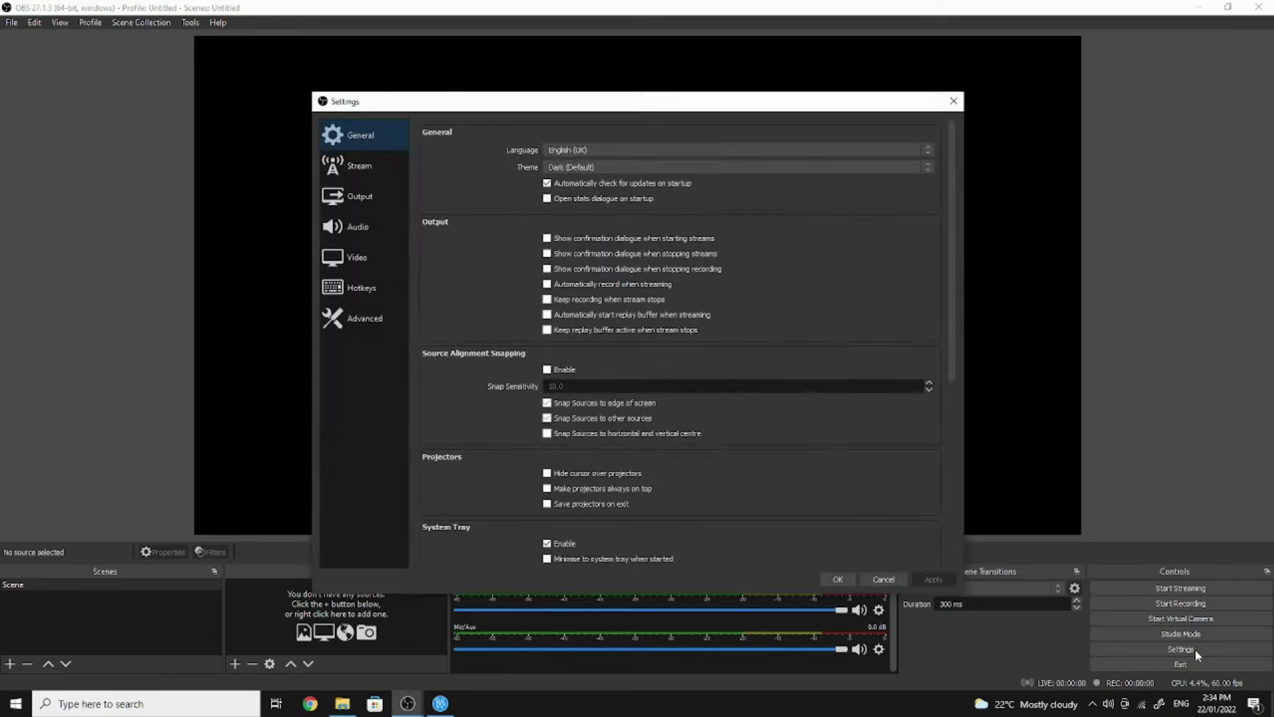
pyautogui.click(362, 196)
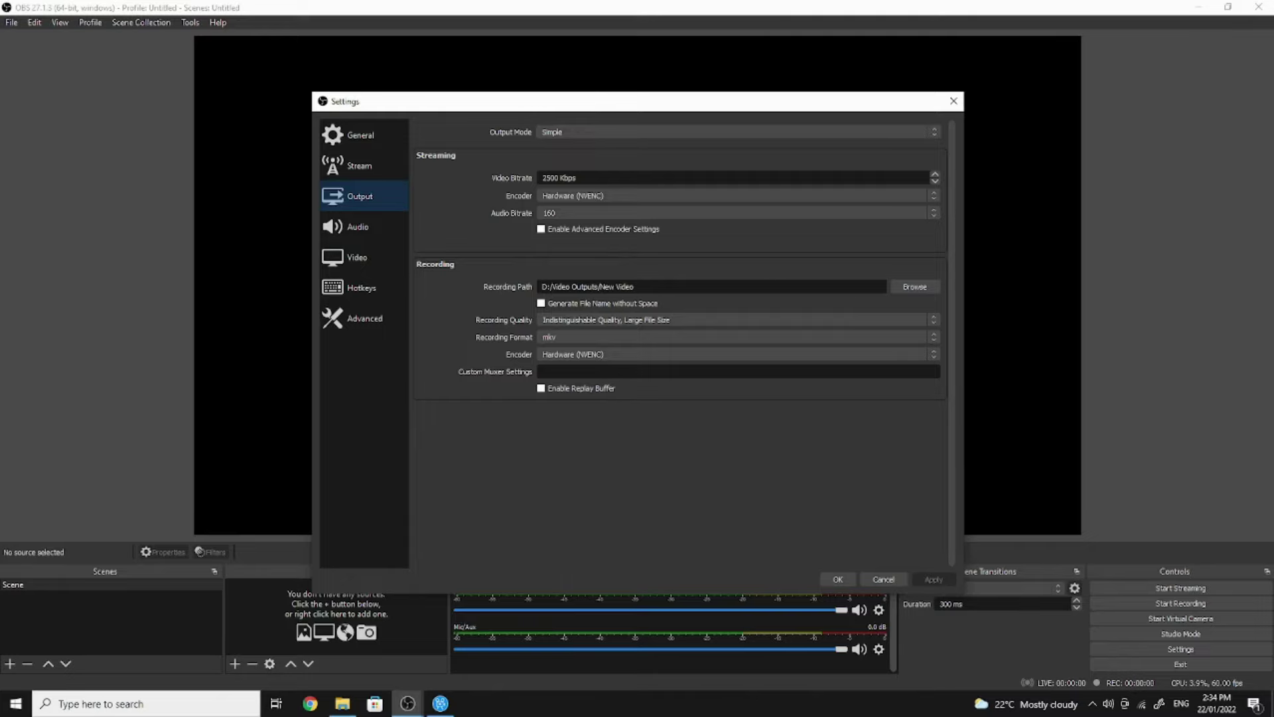
pyautogui.click(912, 292)
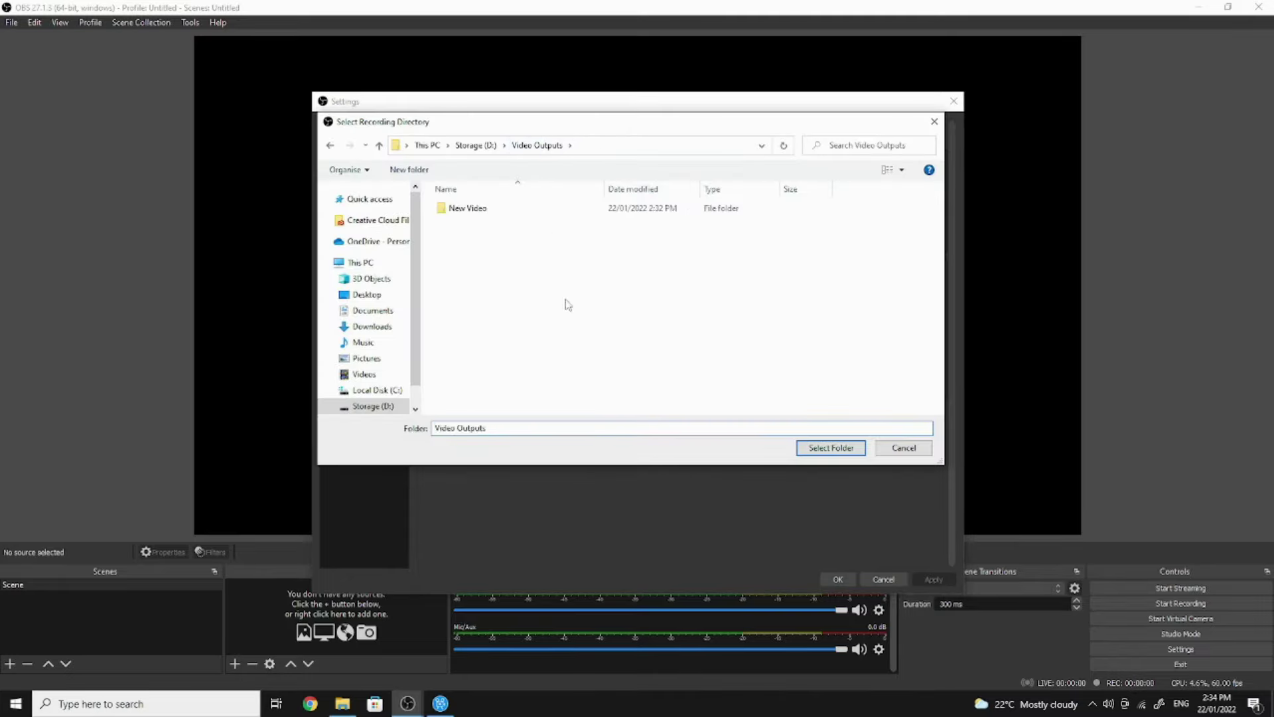
pyautogui.click(830, 448)
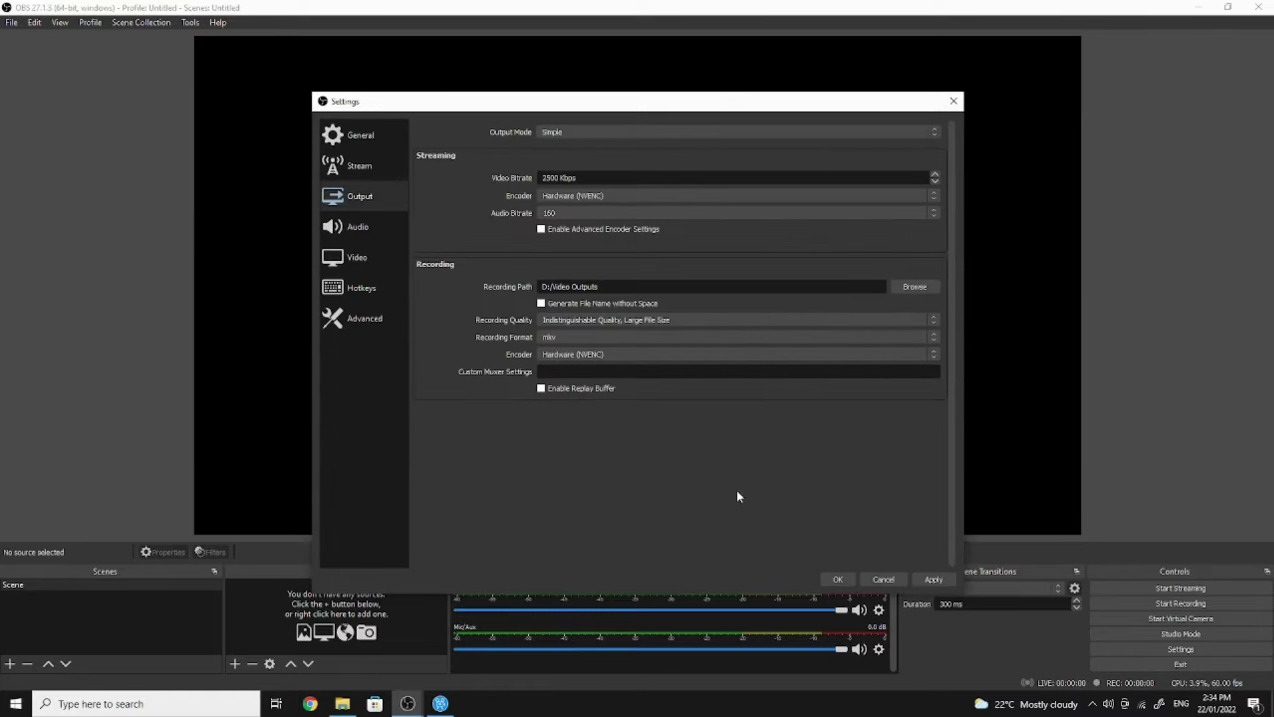
pyautogui.click(836, 580)
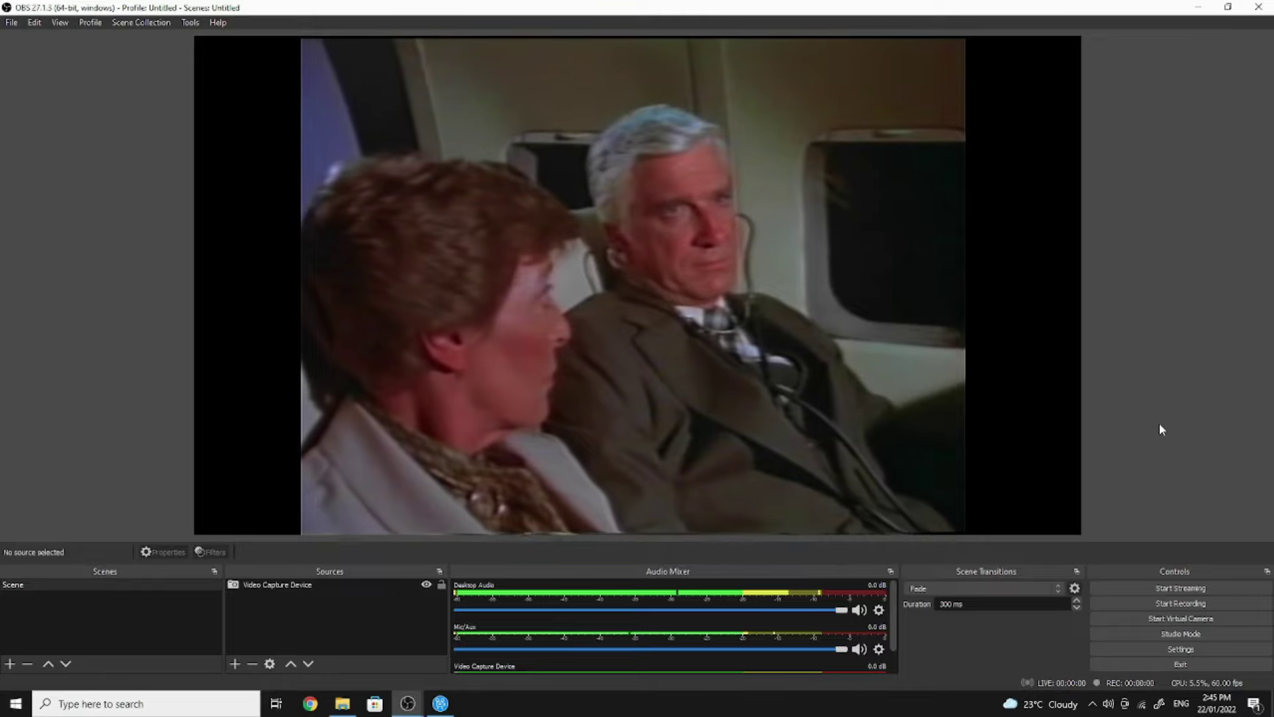
# Record a clip of the playing tape, pausing and resuming once, then stop recording.
pyautogui.click(1210, 605)
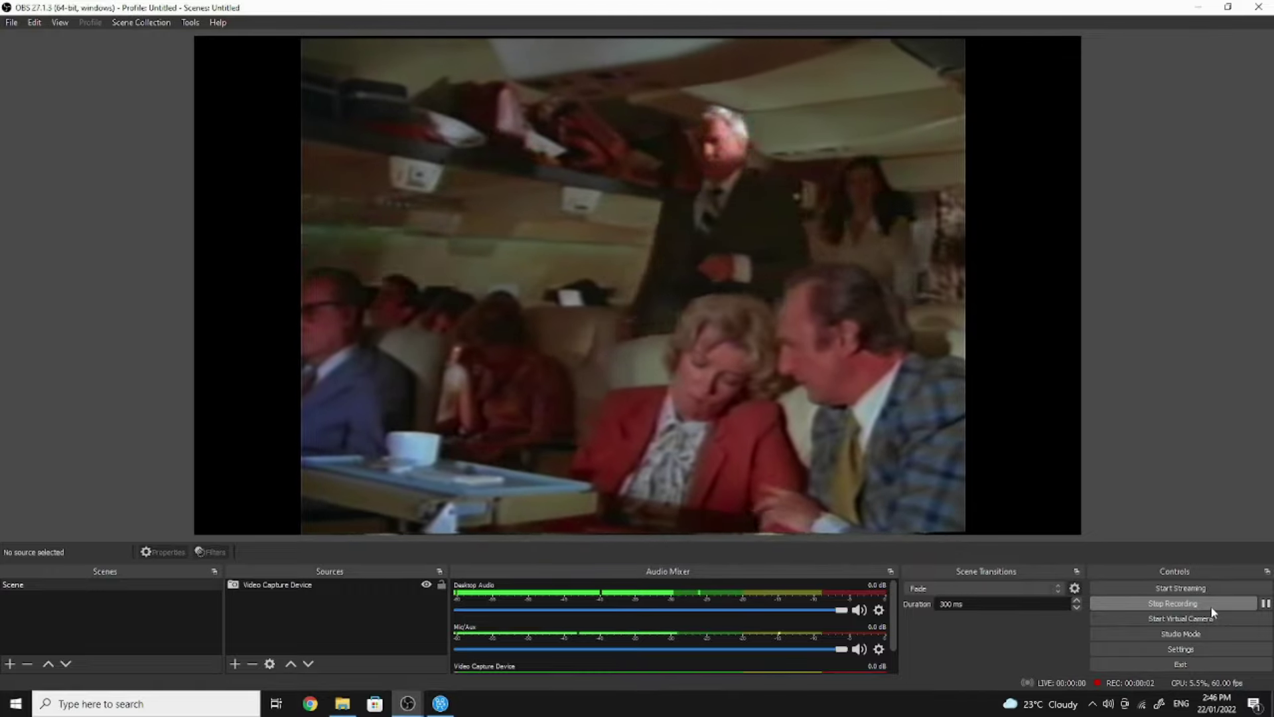
pyautogui.click(1266, 603)
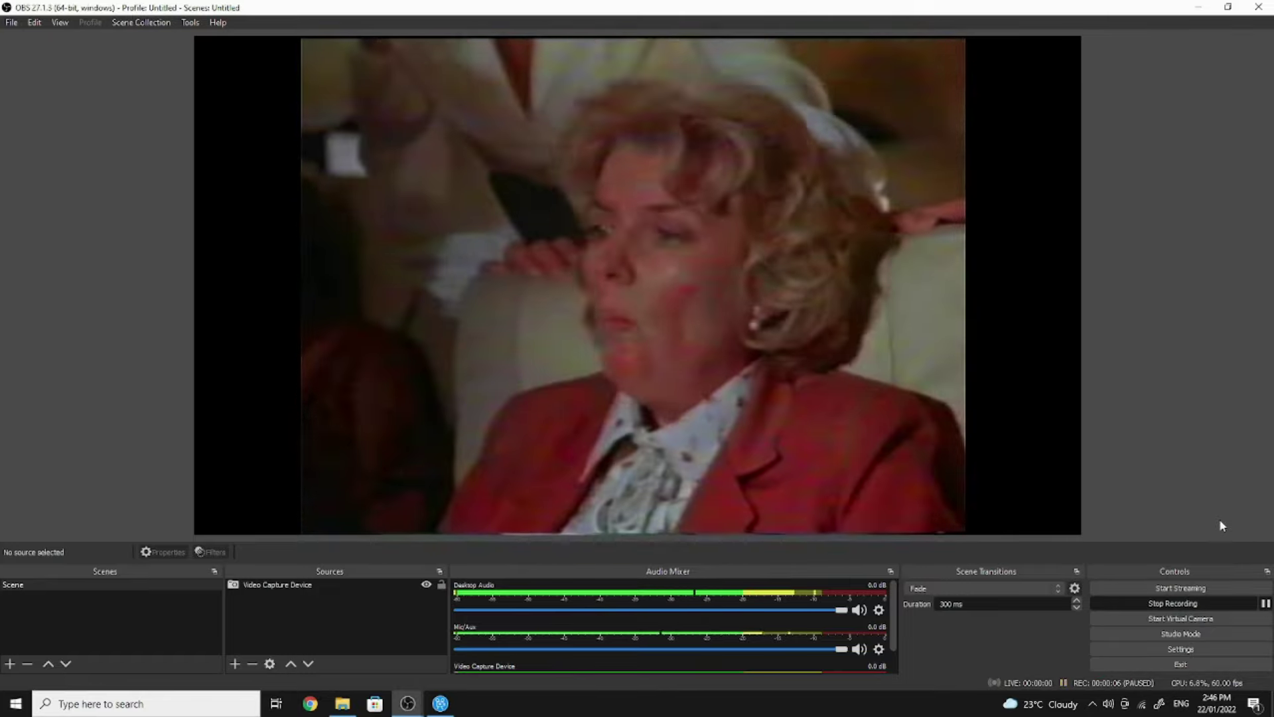
pyautogui.click(1265, 605)
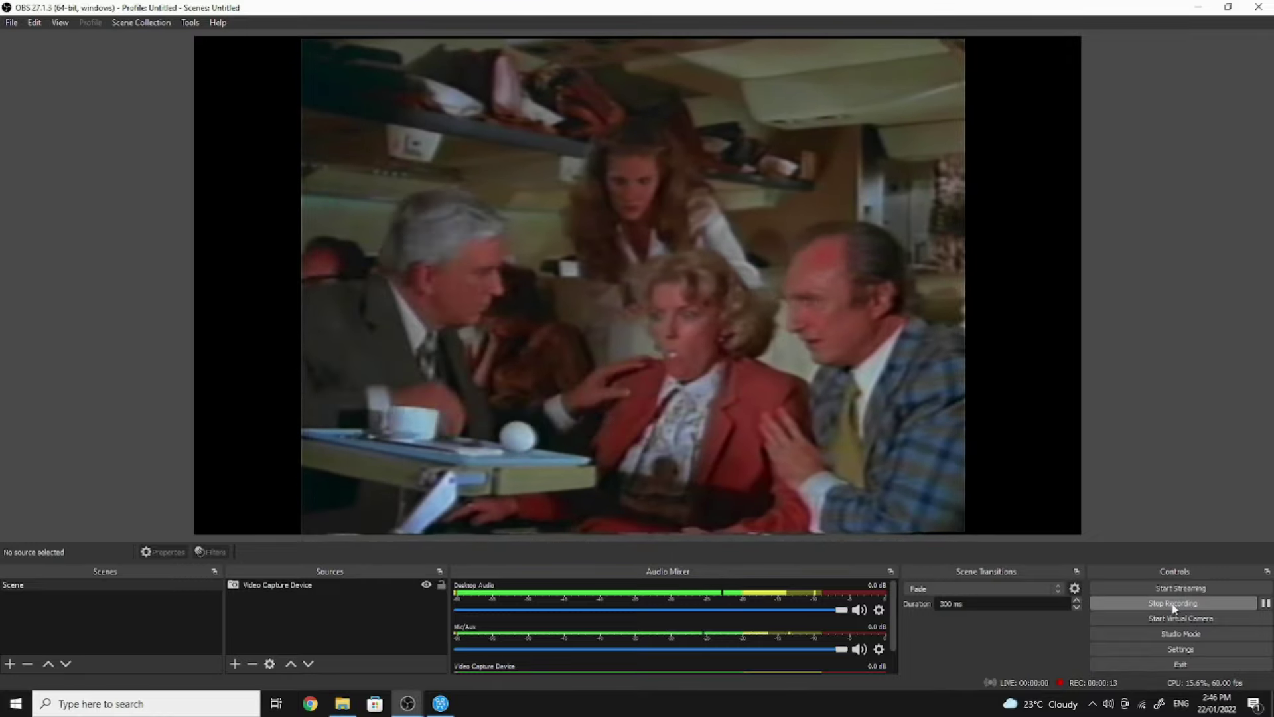
pyautogui.click(1173, 605)
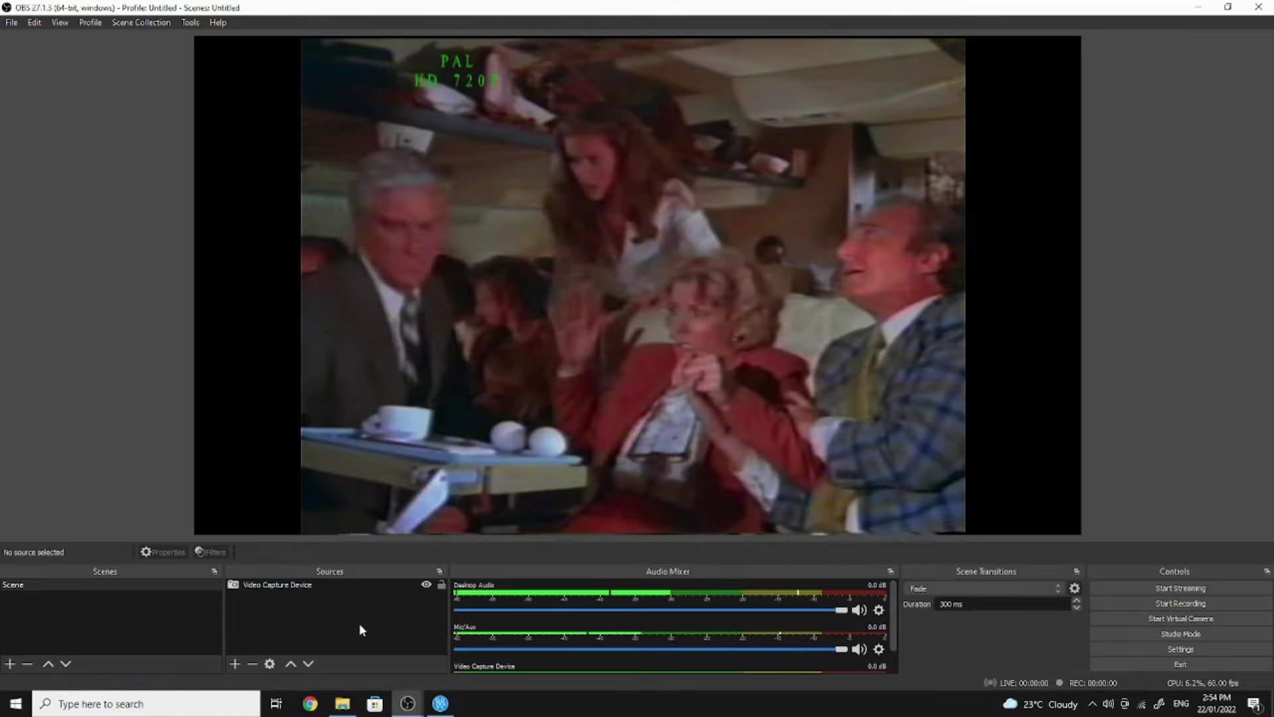
pyautogui.click(352, 708)
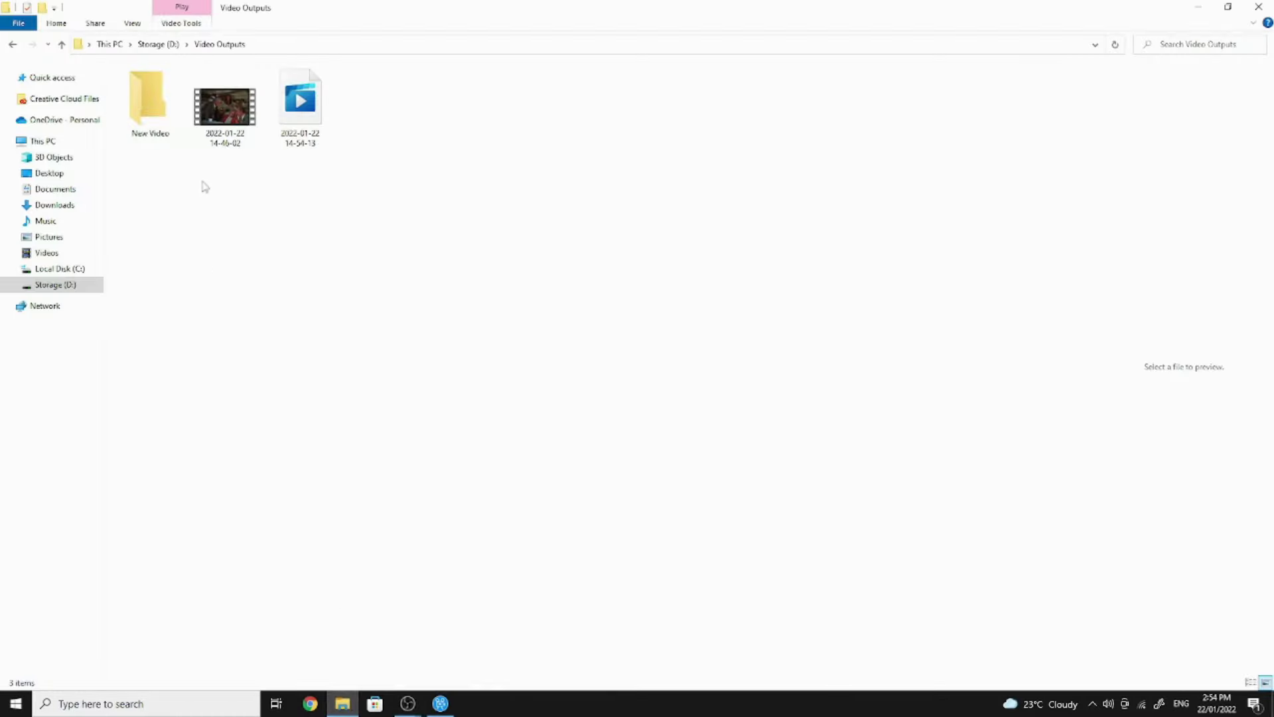
pyautogui.doubleClick(225, 107)
pyautogui.click(675, 522)
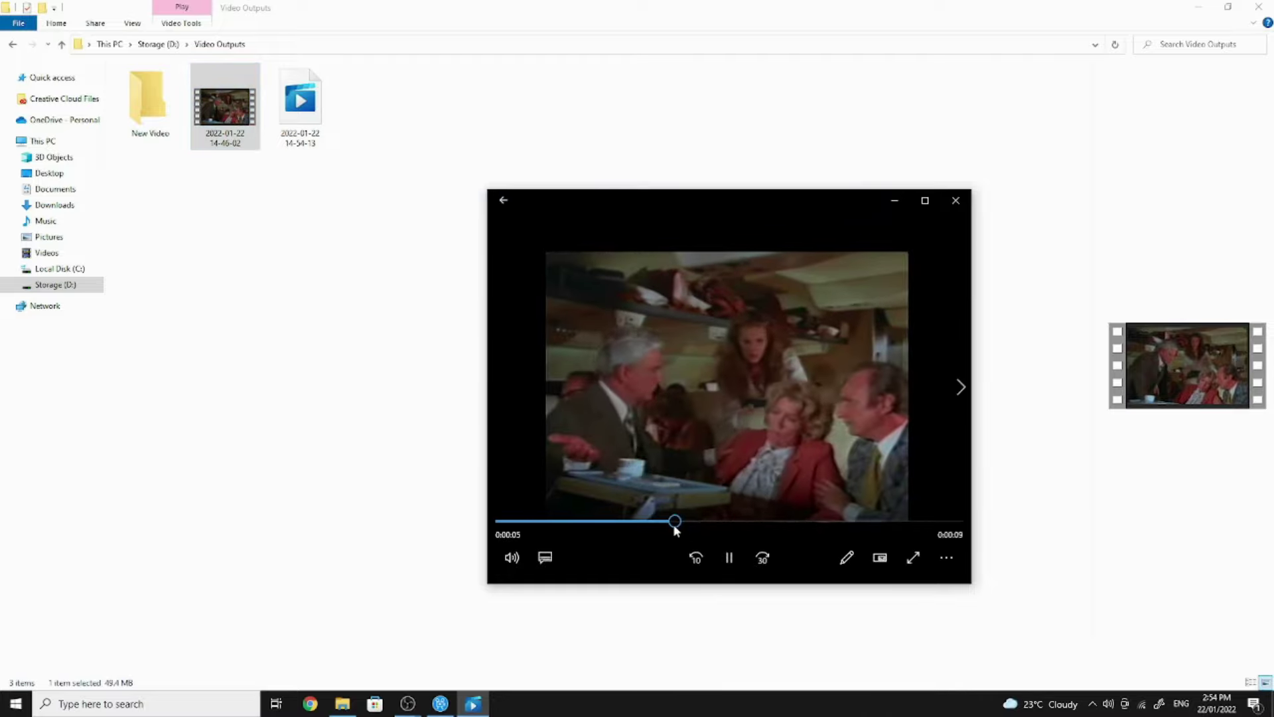
pyautogui.click(767, 522)
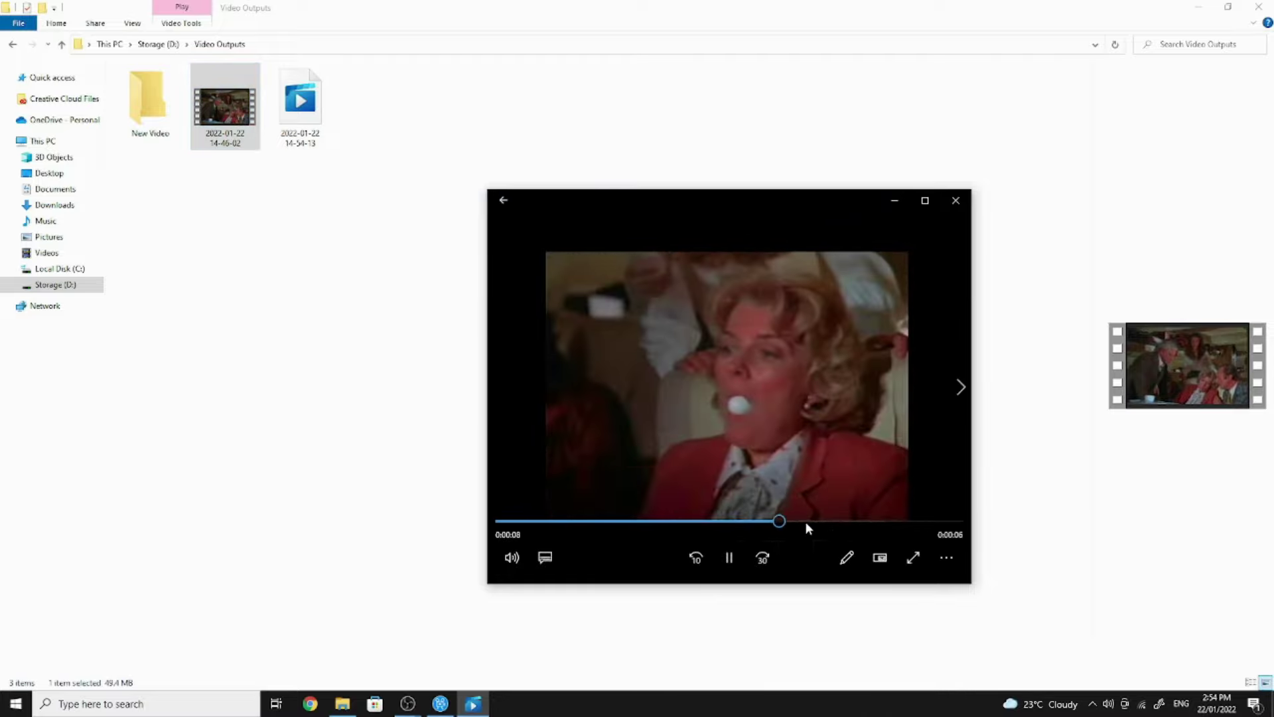